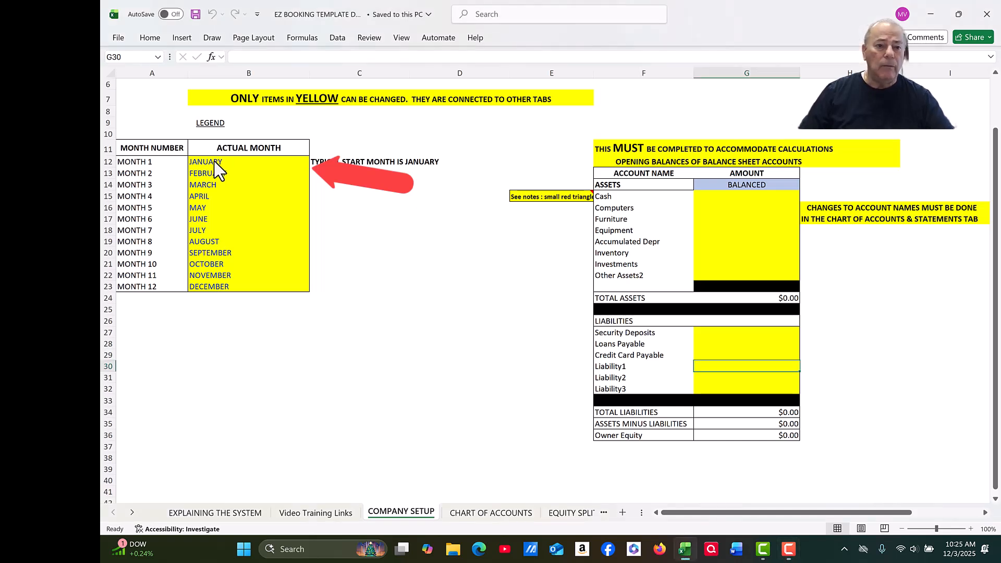
Step: Change Month 1 to JULY and Month 2 to AUGUST in the Company Setup list
{"action": "double_click", "coordinate": [224, 162]}
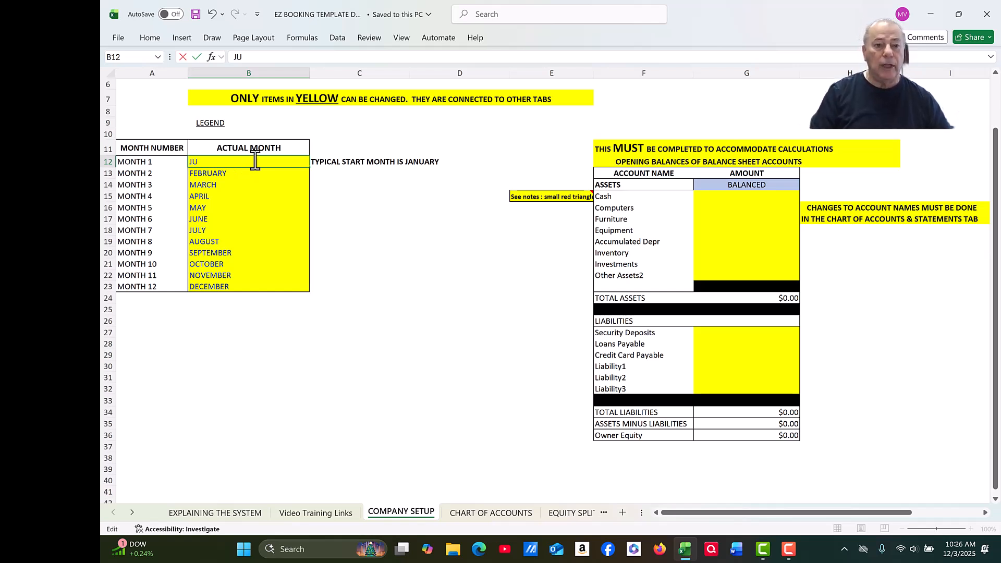
{"action": "type", "text": "YU"}
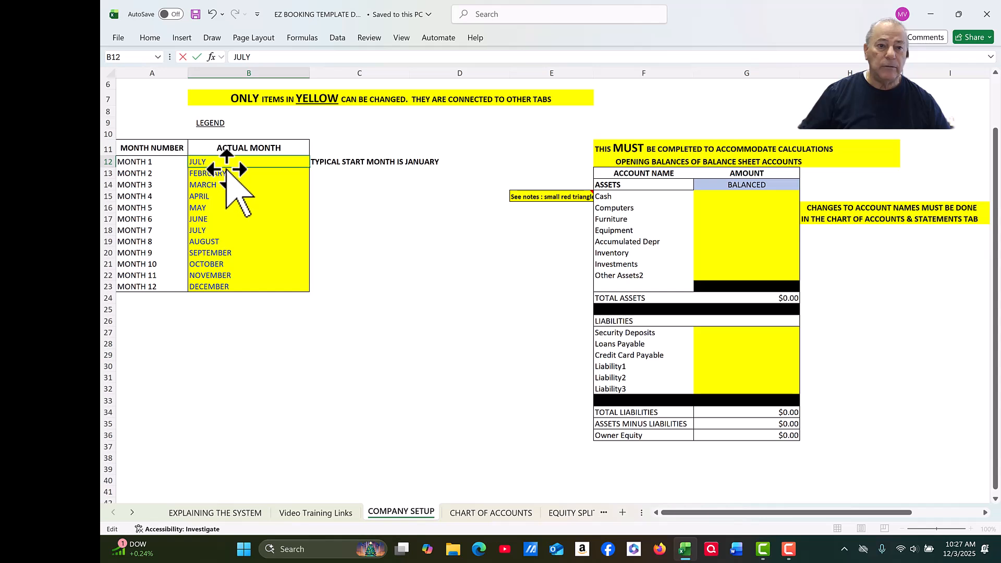
{"action": "double_click", "coordinate": [227, 169]}
{"action": "left_click", "coordinate": [233, 174]}
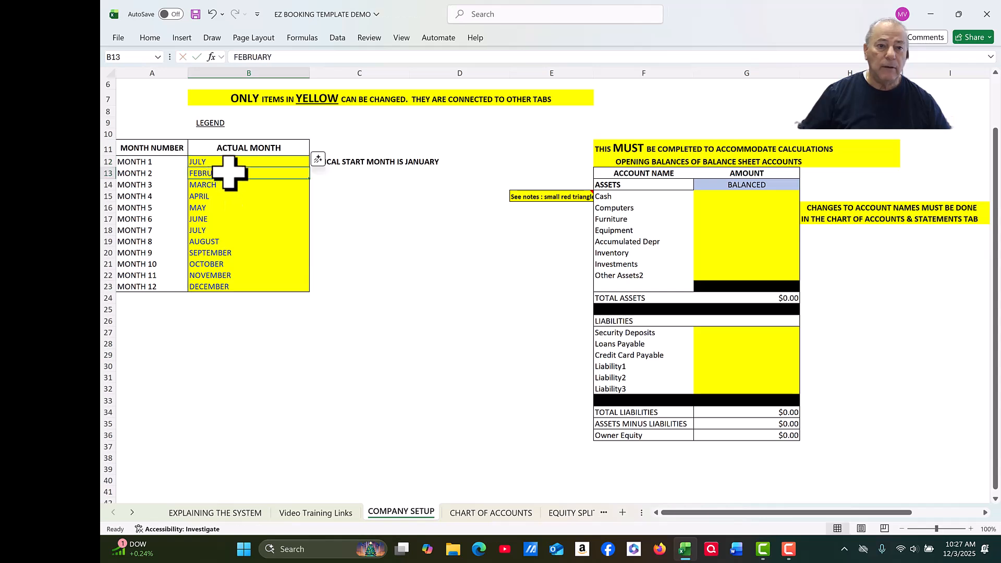
{"action": "double_click", "coordinate": [233, 174]}
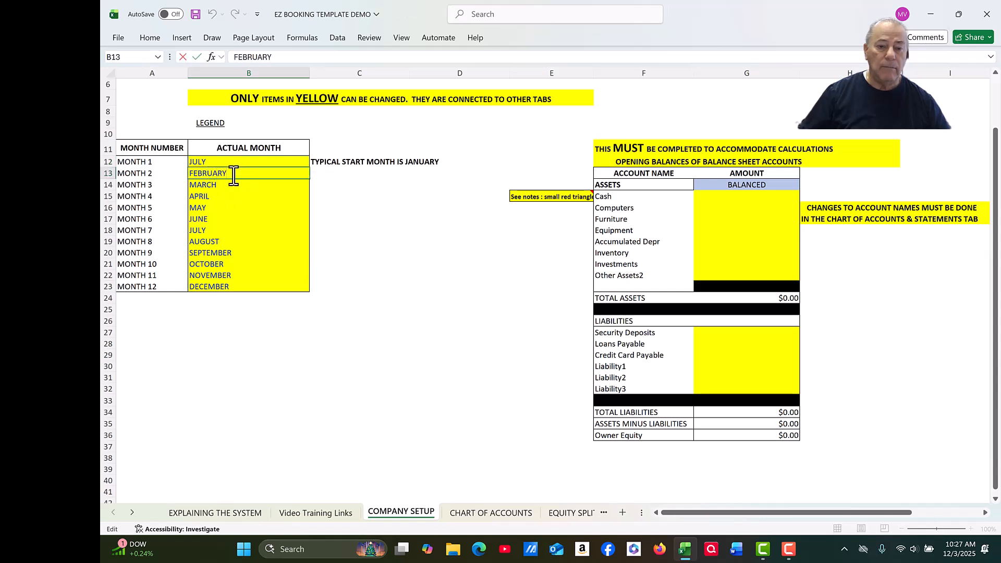
{"action": "key", "text": "BackSpace"}
{"action": "key", "text": "BackSpace"}
{"action": "key", "text": "BackSpace"}
{"action": "key", "text": "BackSpace"}
{"action": "key", "text": "BackSpace"}
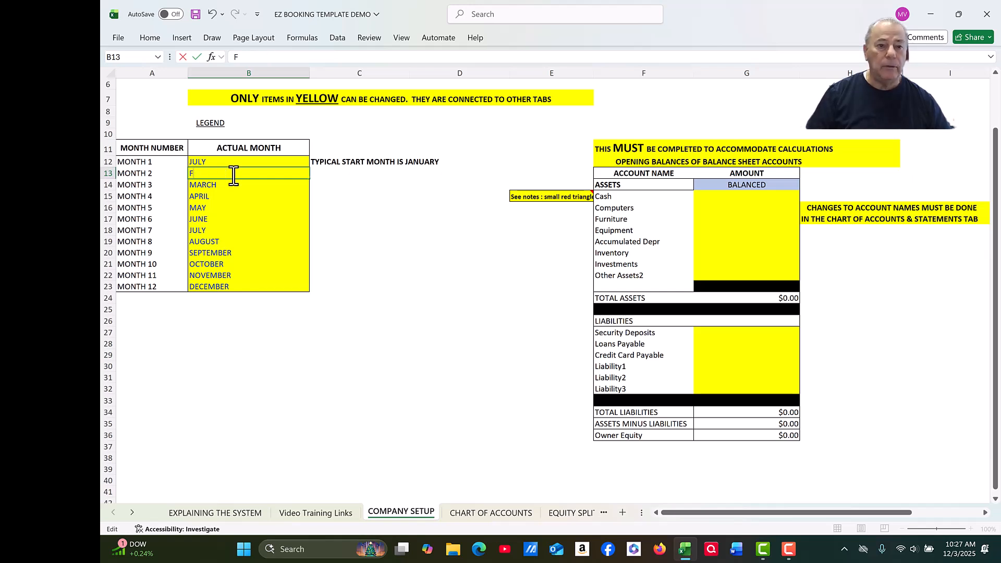
{"action": "type", "text": "AUGUST"}
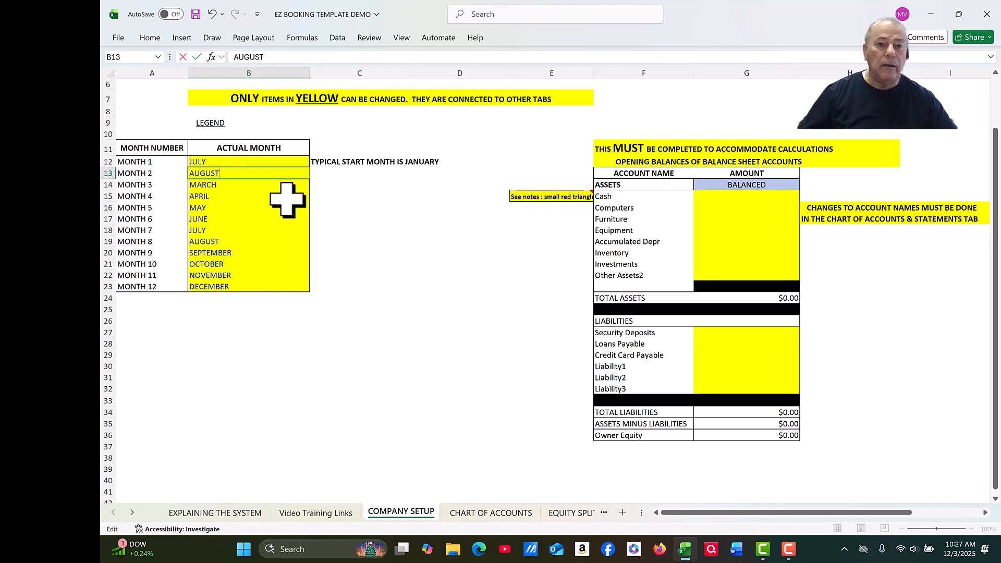
{"action": "left_click", "coordinate": [326, 174]}
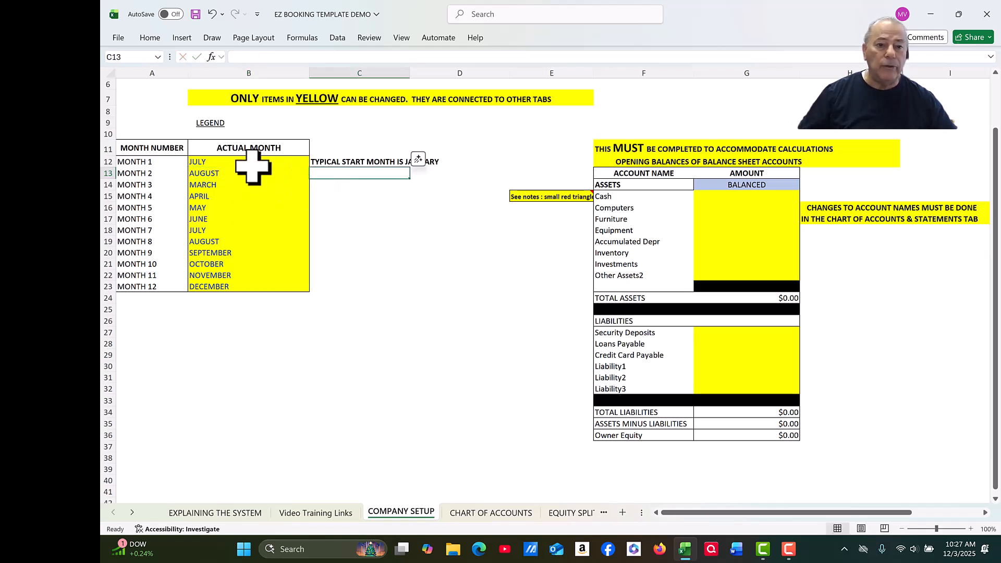
Step: Fill the JULY–AUGUST pattern down to Month 12 so the months run through JUNE
{"action": "left_click", "coordinate": [251, 166]}
{"action": "left_click_drag", "start_coordinate": [251, 166], "coordinate": [253, 173]}
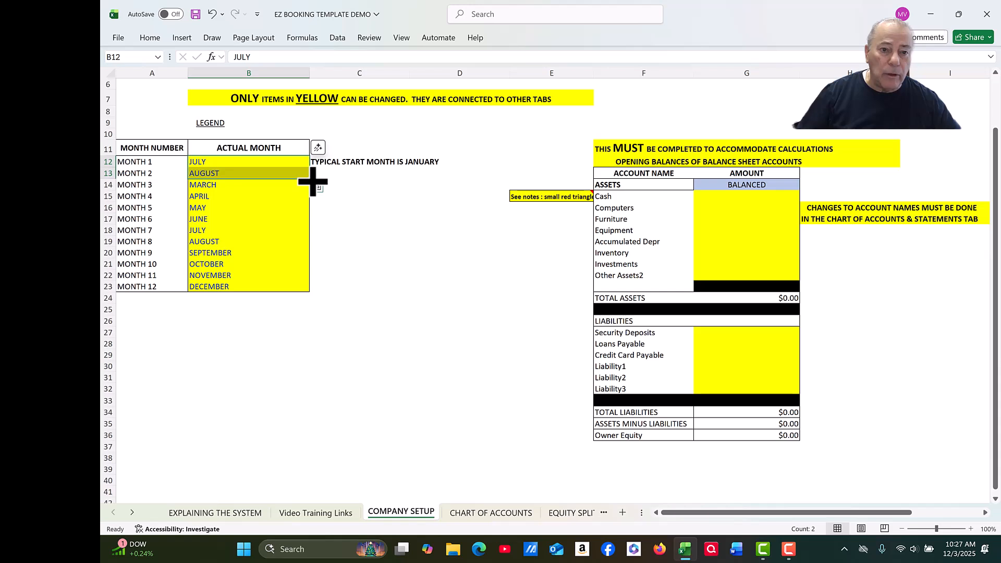
{"action": "left_click_drag", "start_coordinate": [312, 182], "coordinate": [298, 290]}
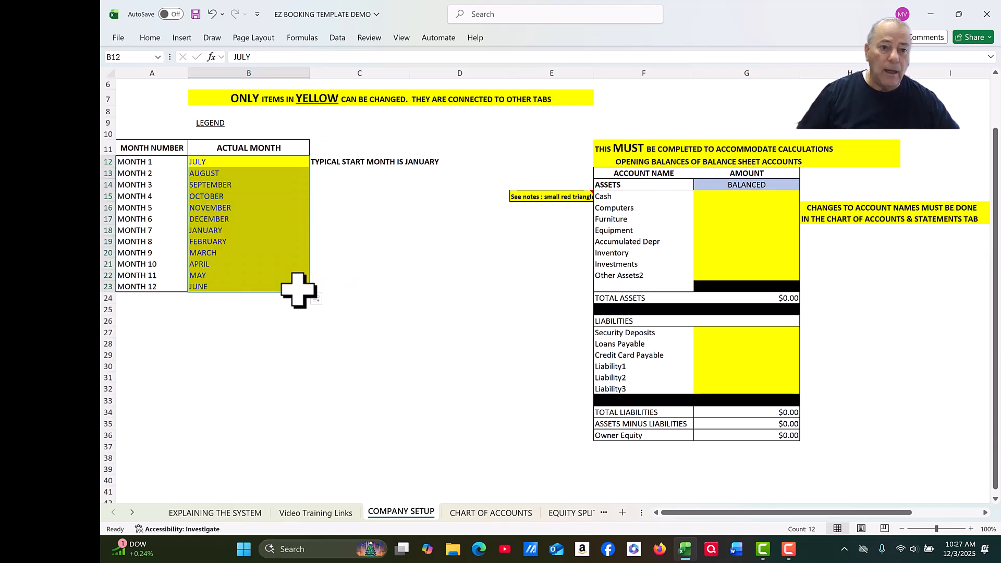
{"action": "left_click", "coordinate": [323, 219]}
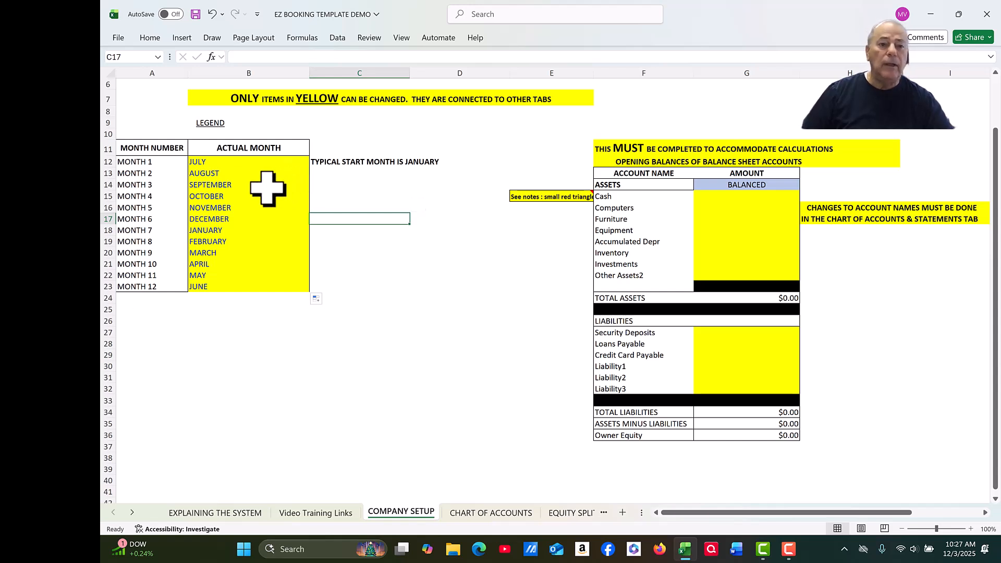
{"action": "left_click", "coordinate": [198, 161]}
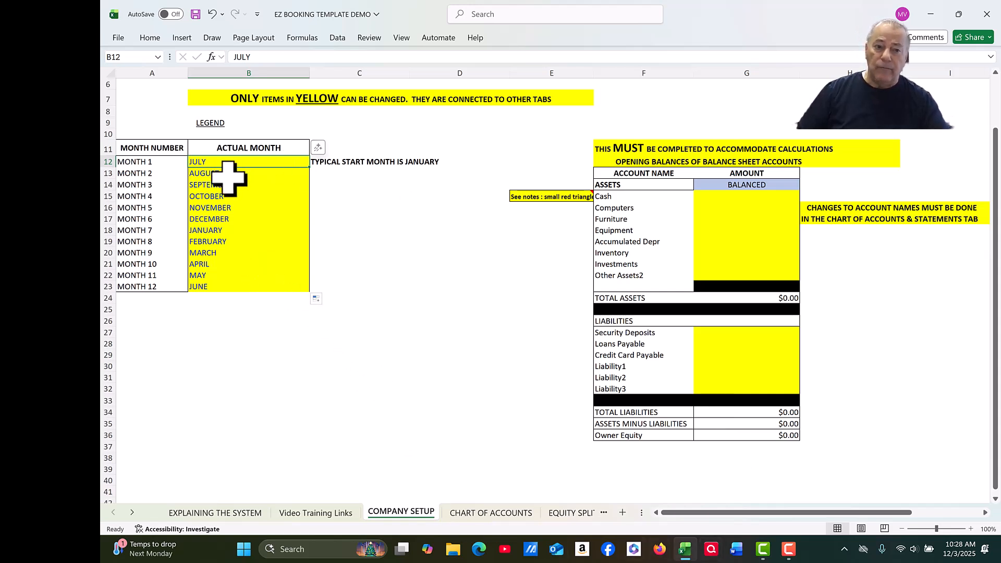
Step: Change Month 1 to JANUARY and fill months 1–12 with JANUARY through DECEMBER
{"action": "double_click", "coordinate": [209, 162]}
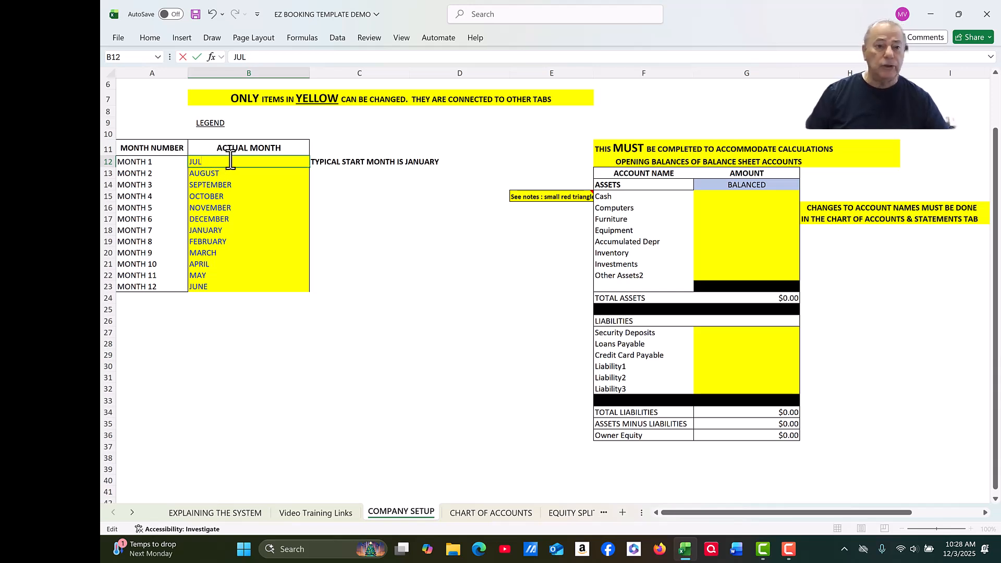
{"action": "left_click_drag", "start_coordinate": [218, 162], "coordinate": [219, 175]}
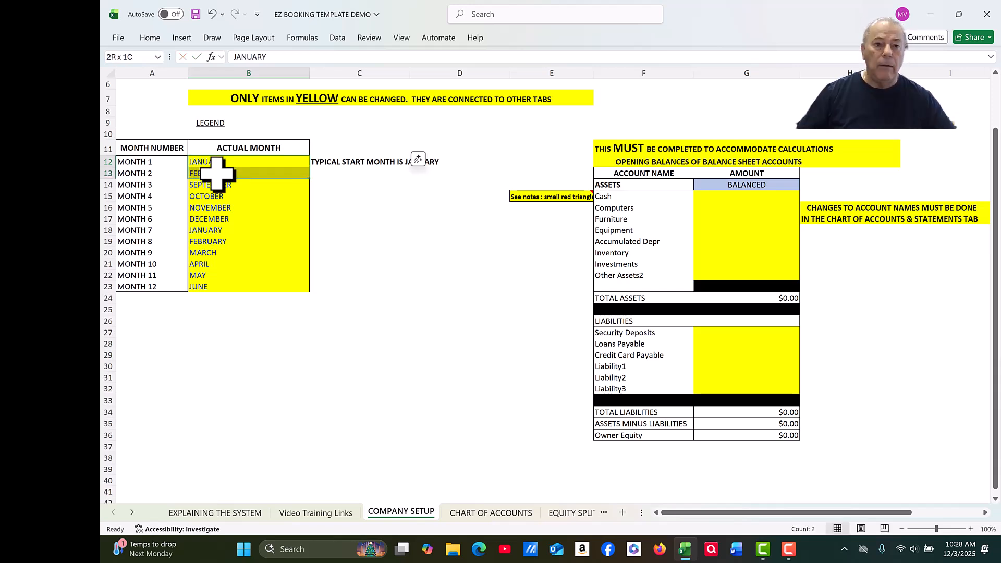
{"action": "left_click_drag", "start_coordinate": [312, 179], "coordinate": [311, 292]}
{"action": "left_click", "coordinate": [324, 263]}
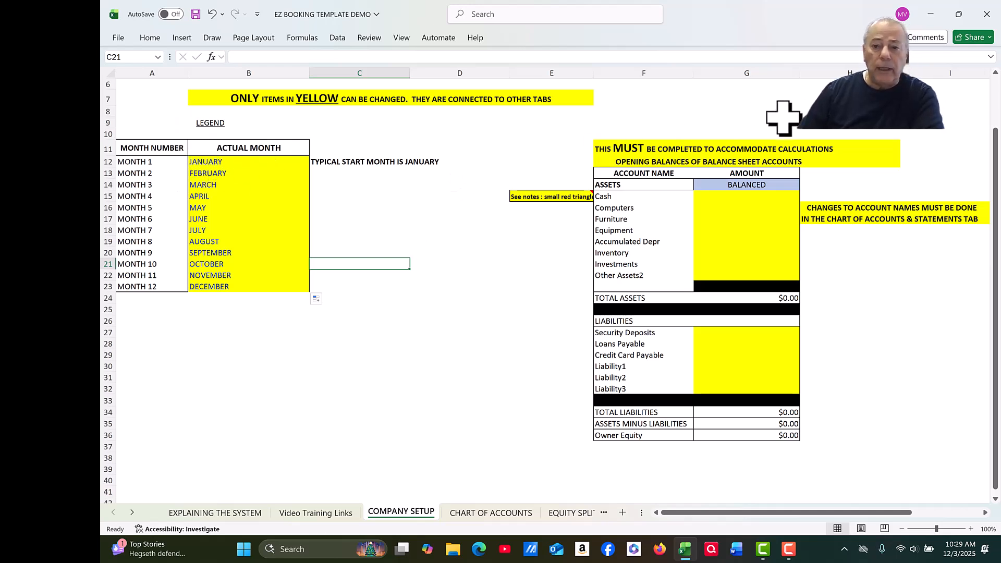
Step: Enter asset opening balances: Cash 10000, Computers 2000, Furniture 3000, Equipment 3000
{"action": "left_click", "coordinate": [729, 197]}
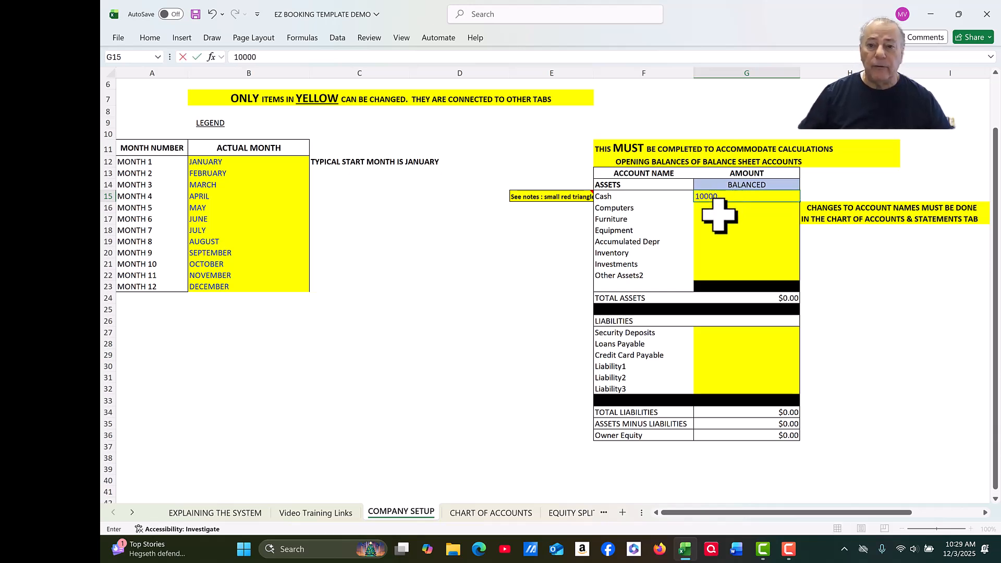
{"action": "key", "text": "Return"}
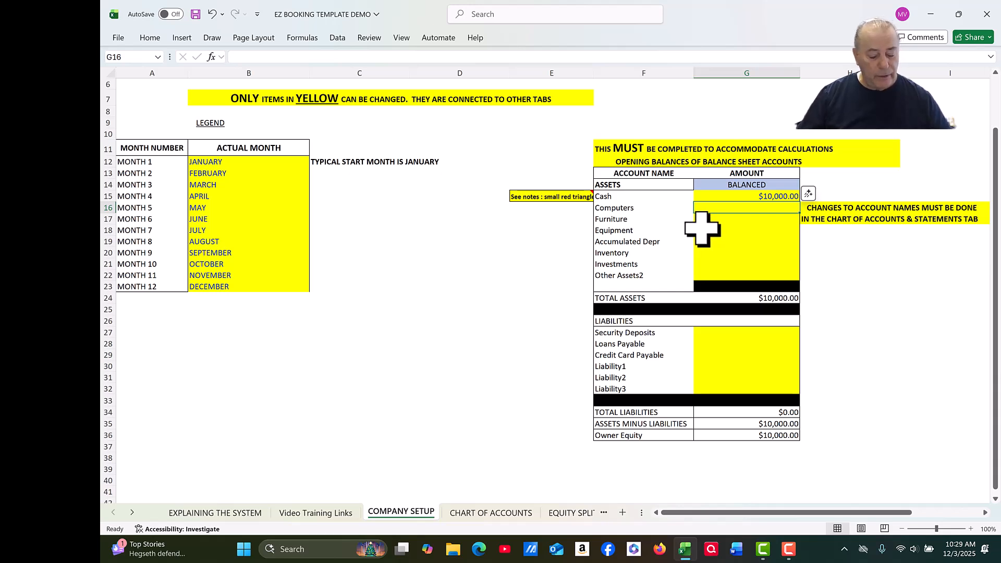
{"action": "type", "text": "2000"}
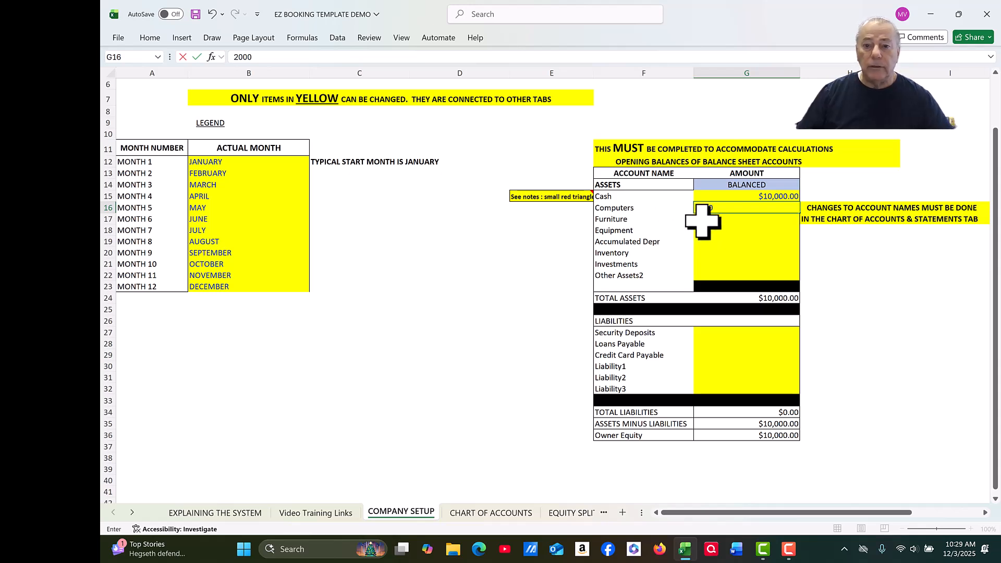
{"action": "key", "text": "Return"}
{"action": "type", "text": "3000"}
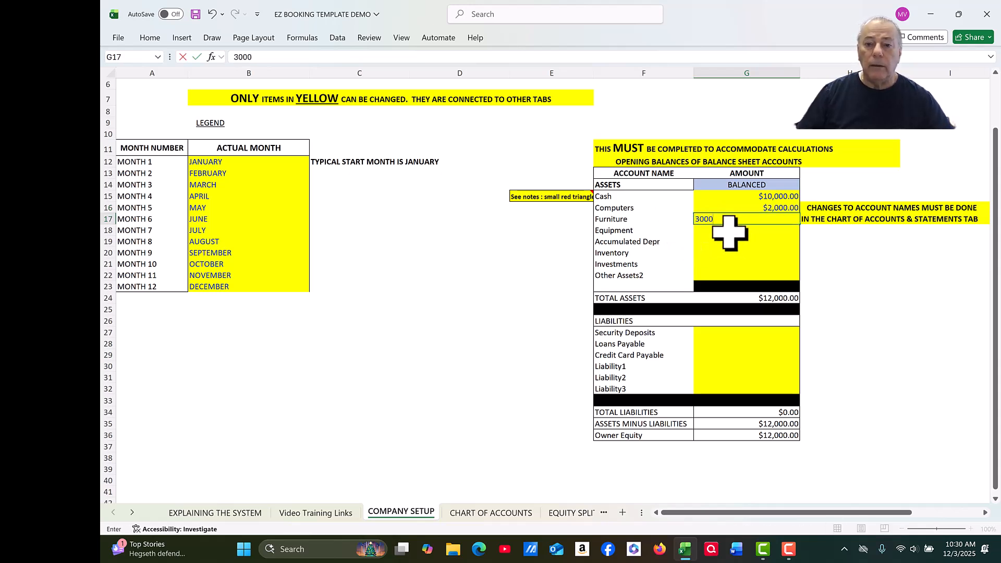
{"action": "key", "text": "Return"}
{"action": "type", "text": "3000"}
{"action": "key", "text": "Return"}
{"action": "key", "text": "Return"}
{"action": "key", "text": "Return"}
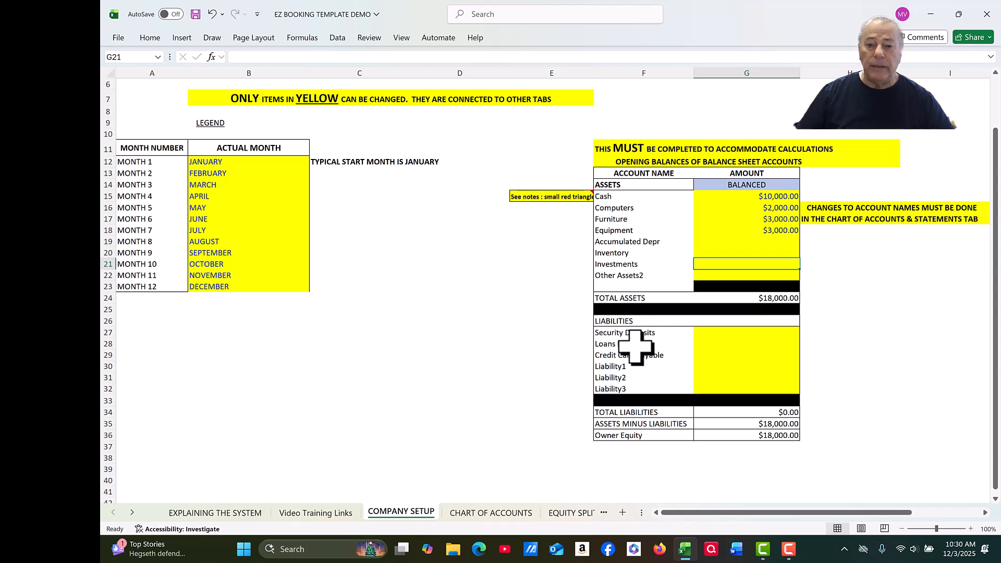
Step: Enter a 2,500 opening balance for Loans Payable
{"action": "left_click", "coordinate": [703, 344]}
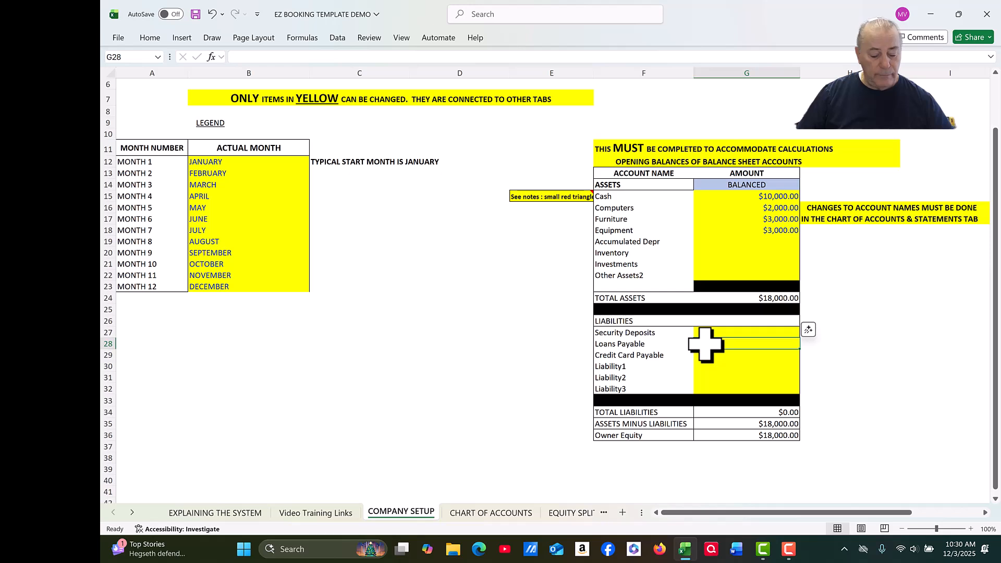
{"action": "type", "text": "2,"}
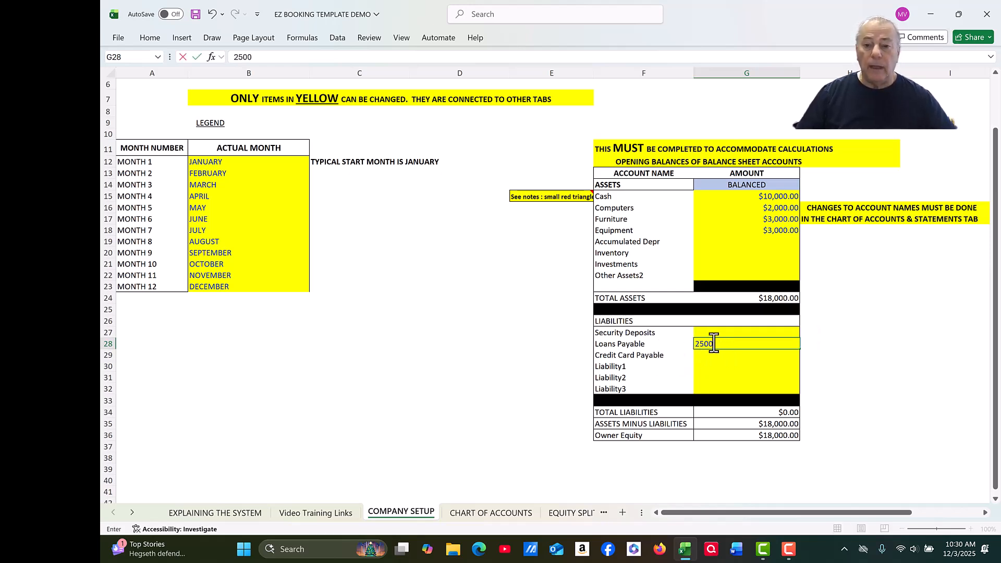
{"action": "type", "text": "500"}
{"action": "key", "text": "Return"}
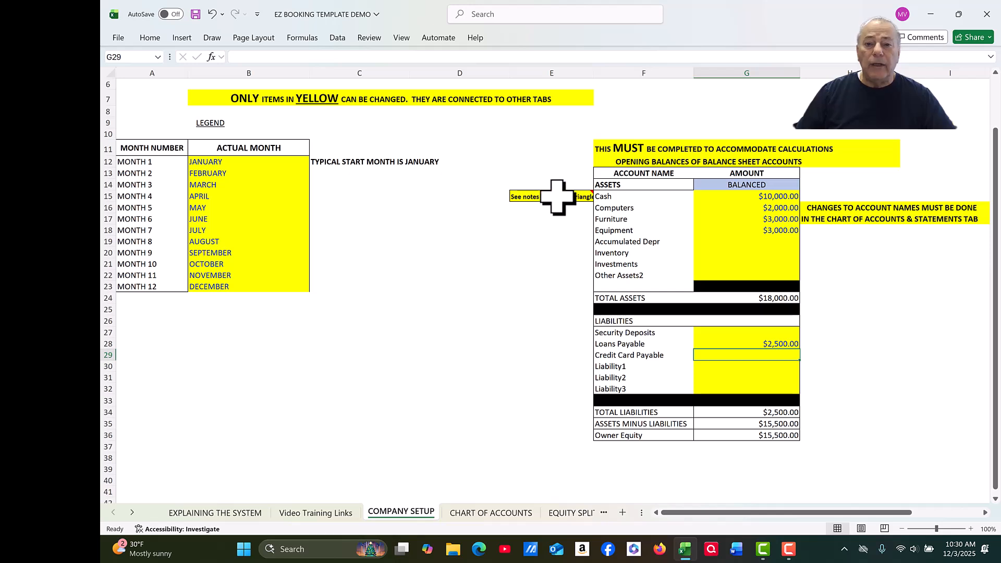
Step: Read the See notes comment on renaming accounts, then switch to the CHART OF ACCOUNTS sheet
{"action": "mouse_move", "coordinate": [570, 197]}
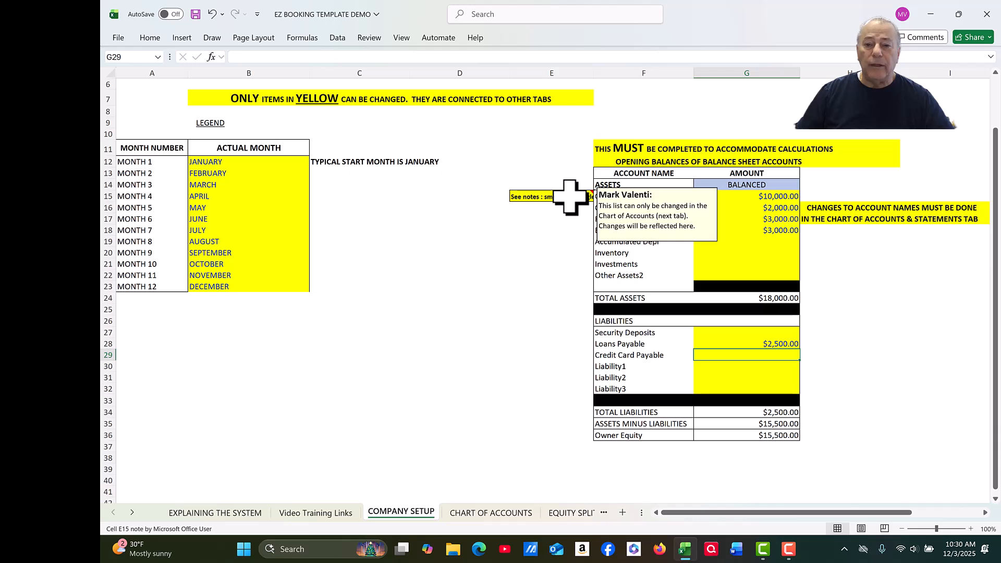
{"action": "left_click", "coordinate": [545, 208]}
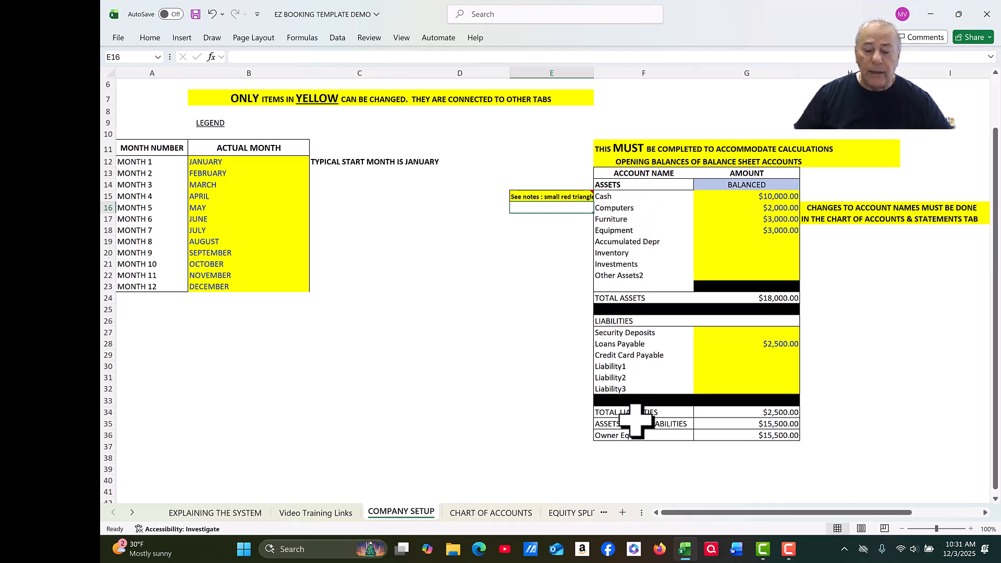
{"action": "left_click", "coordinate": [553, 265]}
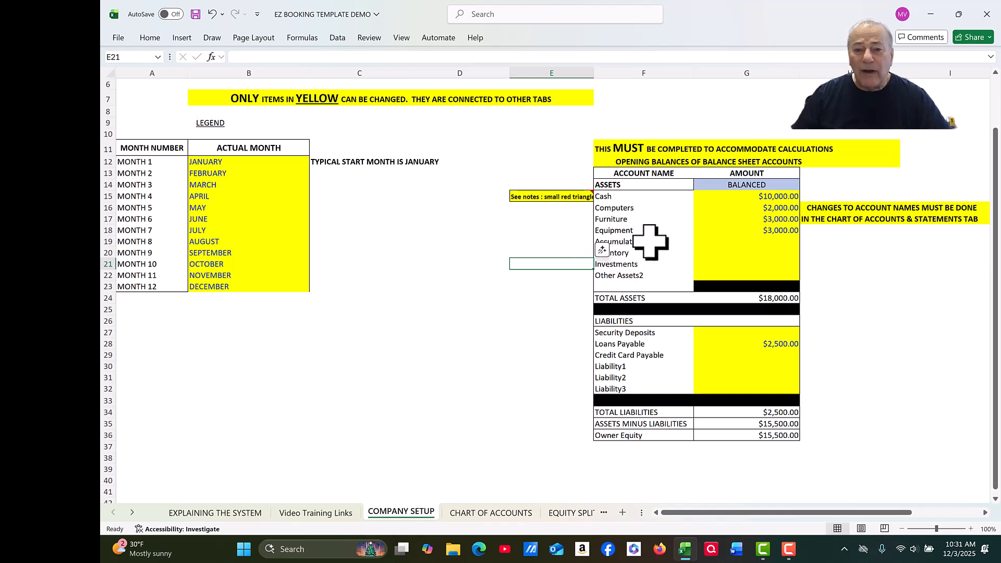
{"action": "left_click", "coordinate": [517, 309]}
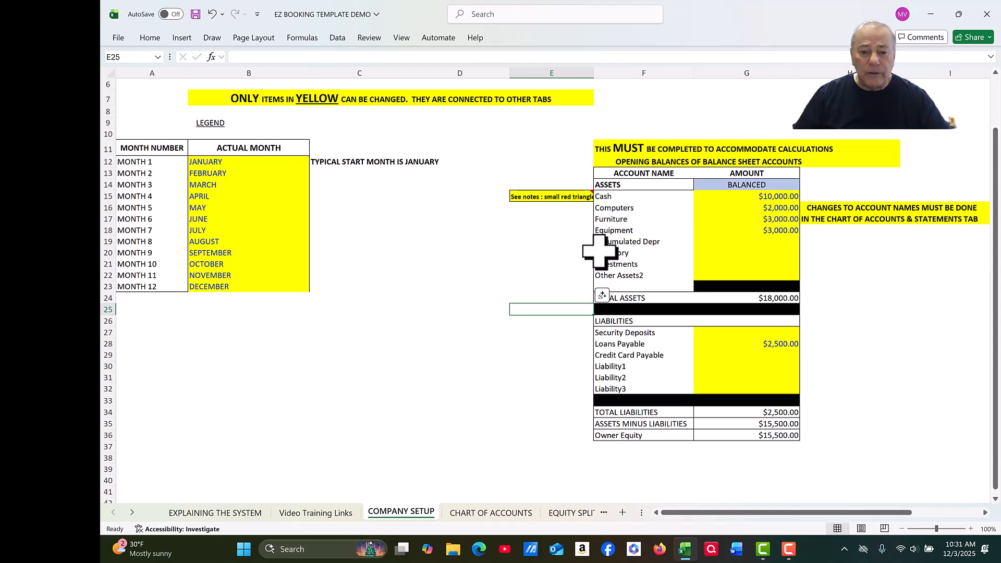
{"action": "left_click", "coordinate": [497, 514]}
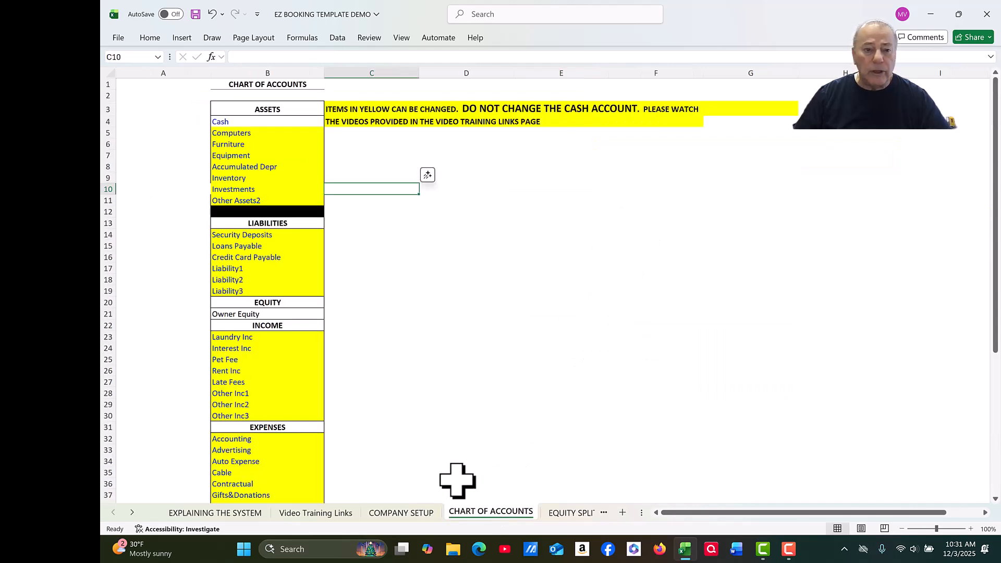
Step: Rename the Inventory asset account in B9 to Automobile
{"action": "double_click", "coordinate": [226, 178]}
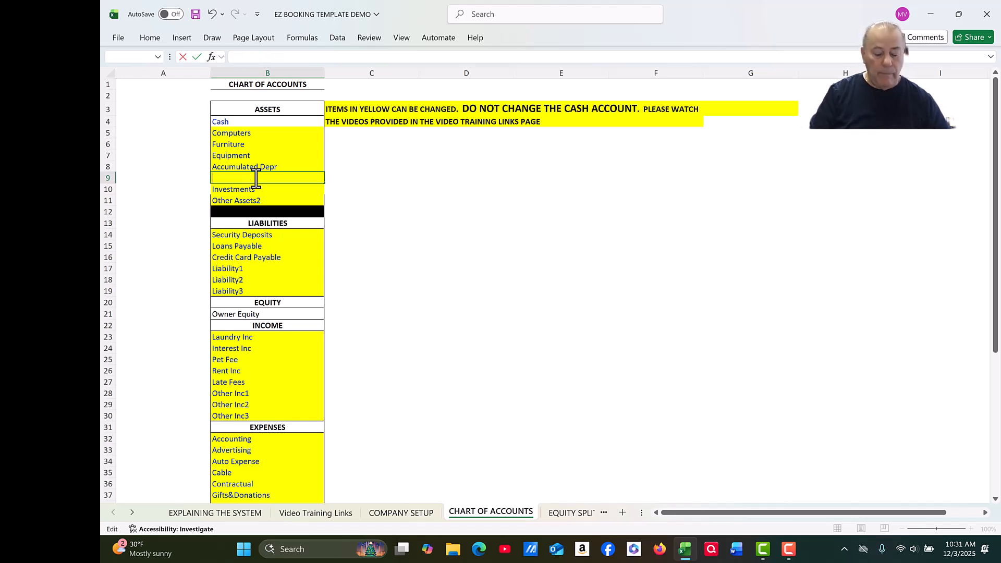
{"action": "type", "text": "Automobile"}
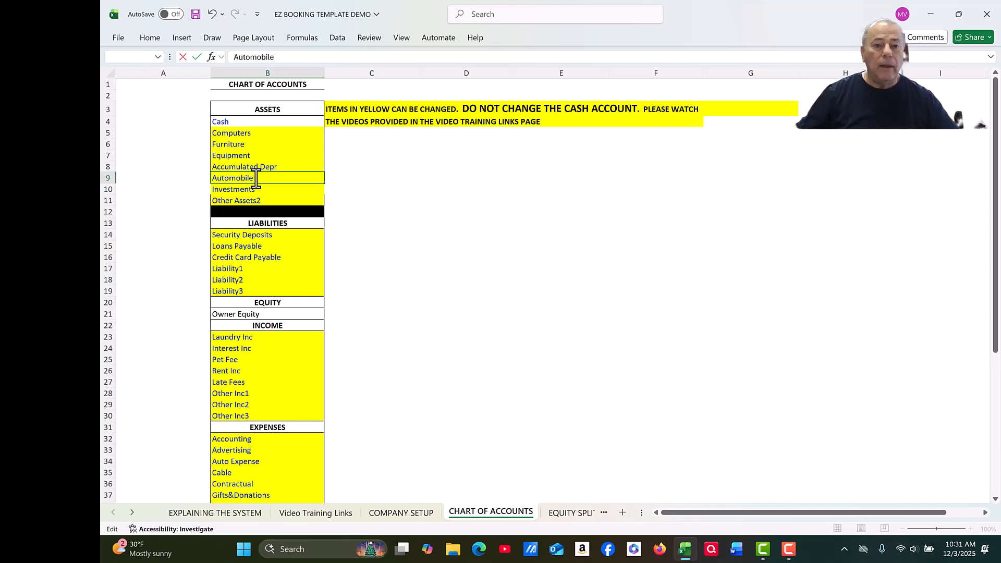
{"action": "left_click", "coordinate": [350, 168]}
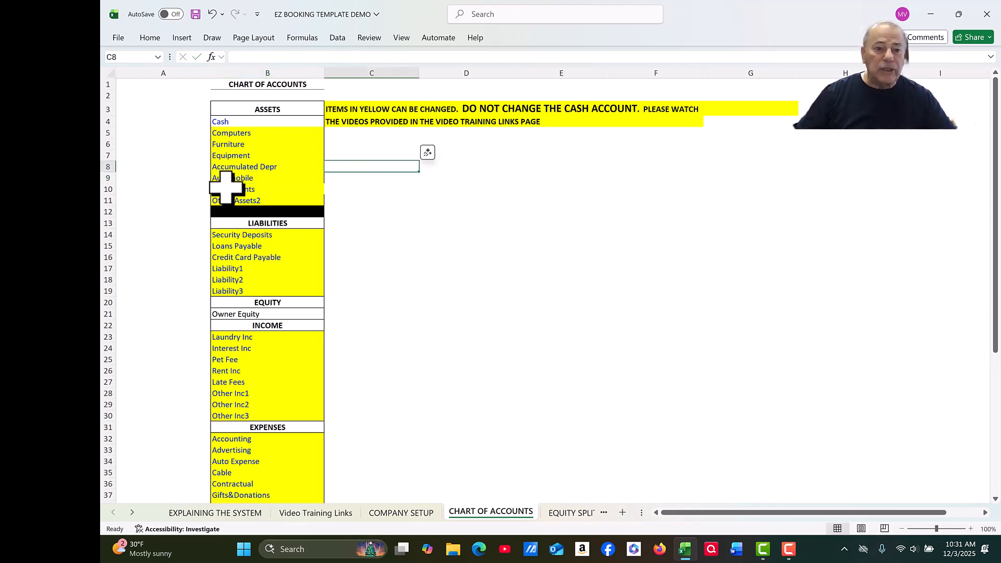
{"action": "left_click", "coordinate": [391, 512]}
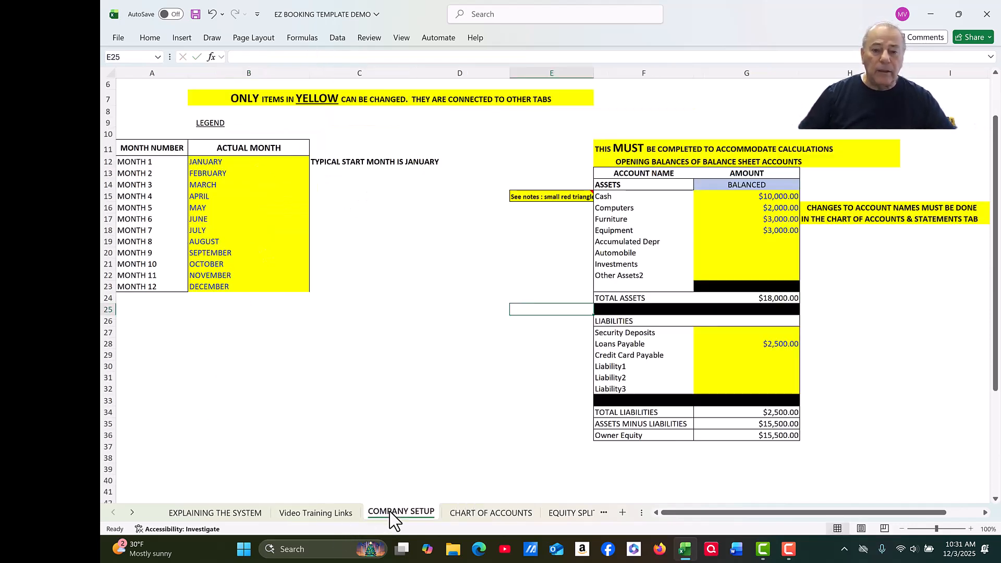
{"action": "left_click", "coordinate": [462, 515]}
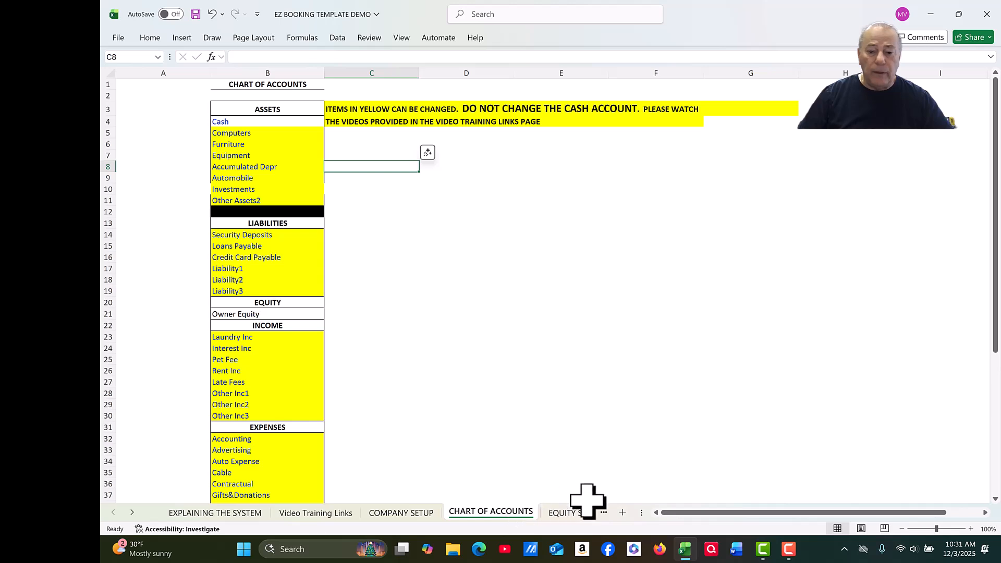
{"action": "left_click", "coordinate": [134, 512]}
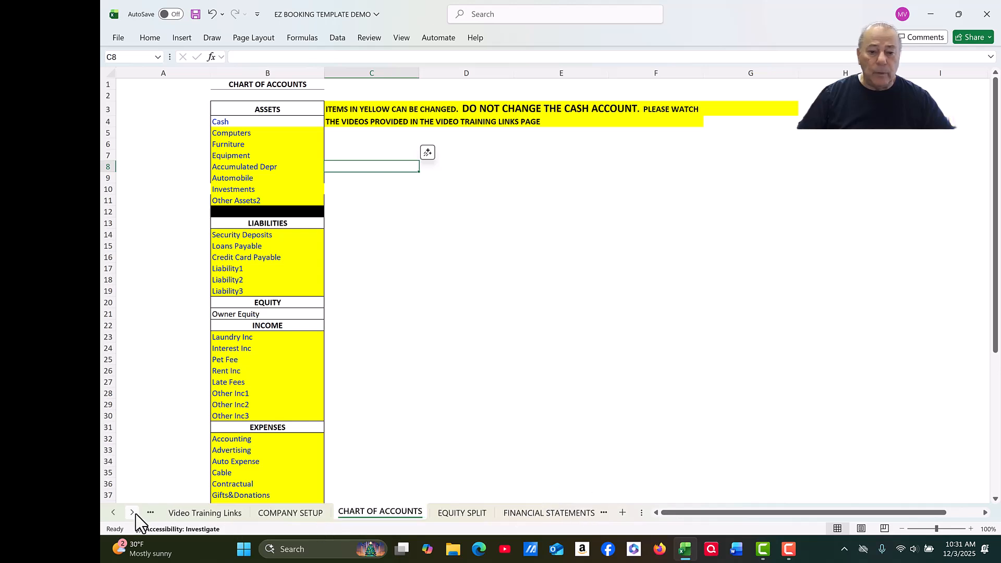
{"action": "left_click", "coordinate": [133, 513]}
{"action": "left_click", "coordinate": [538, 513]}
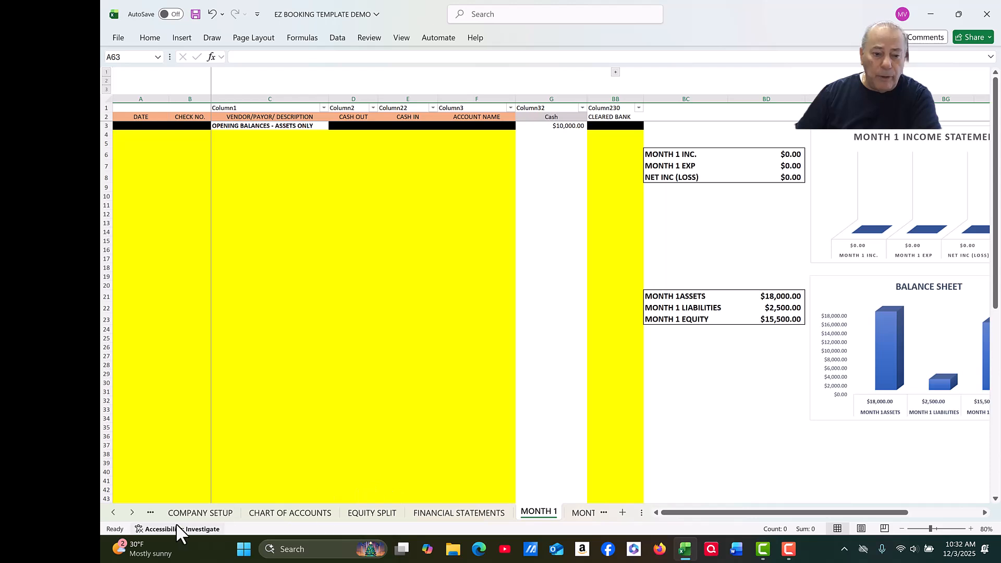
{"action": "left_click", "coordinate": [295, 516]}
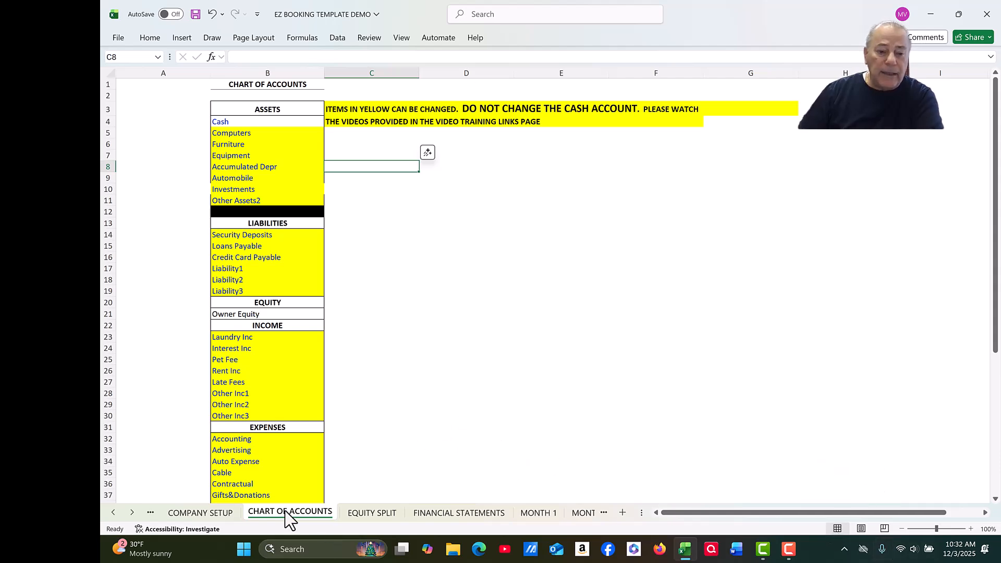
{"action": "left_click", "coordinate": [204, 513]}
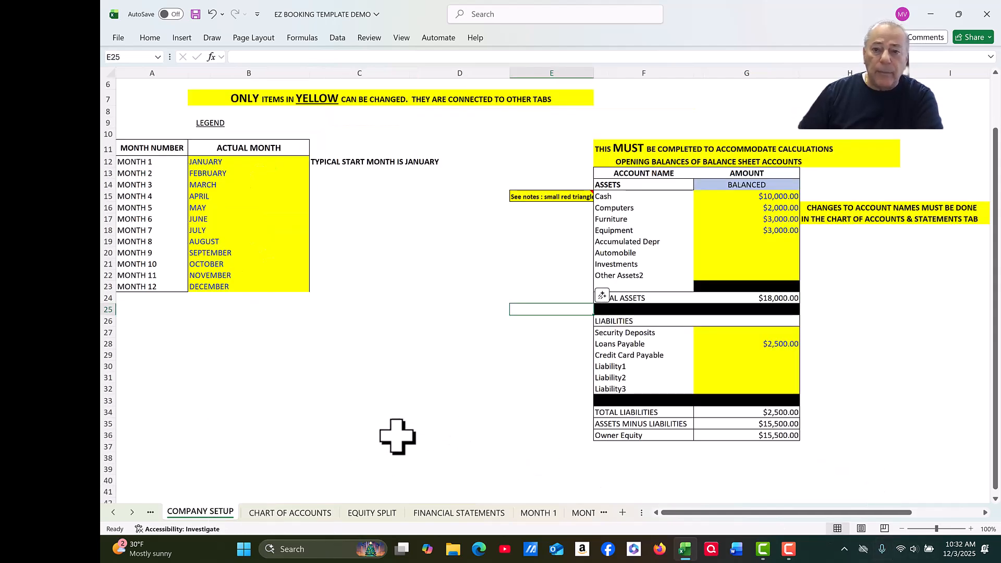